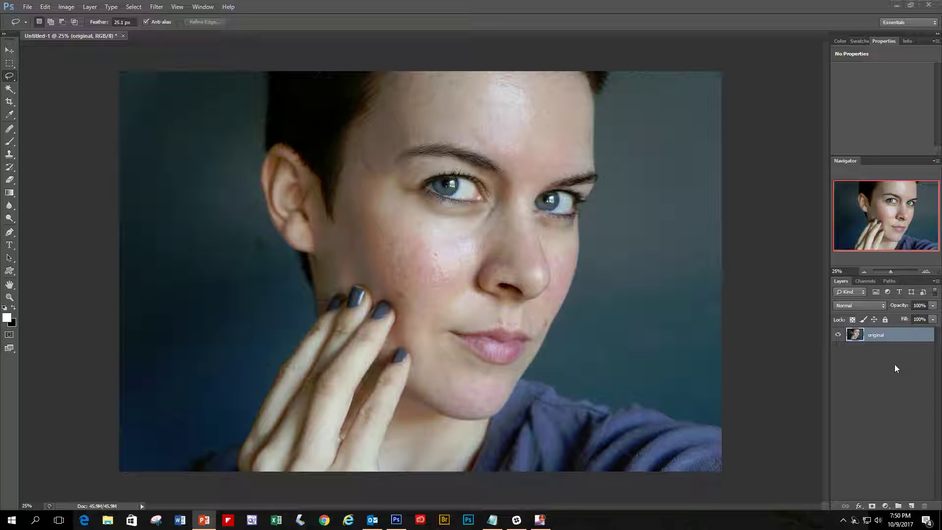
Duplicate the original layer twice and rename the first copy 'tones'
left_click(898, 349)
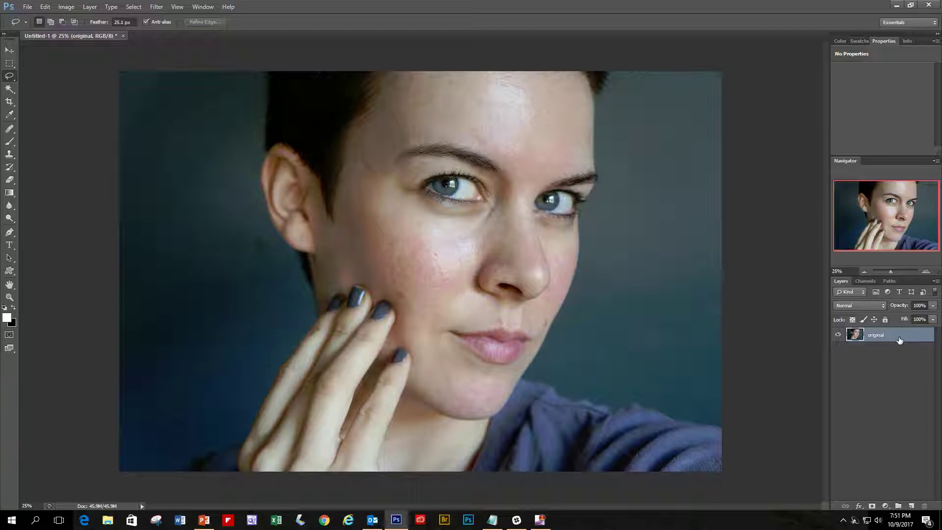
key("ctrl+j")
key("ctrl+j")
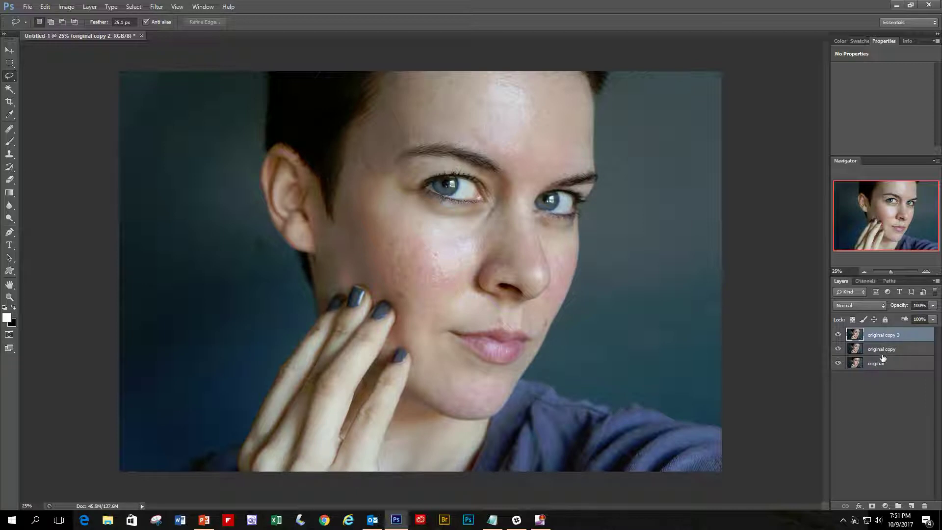
left_click(883, 351)
double_click(882, 350)
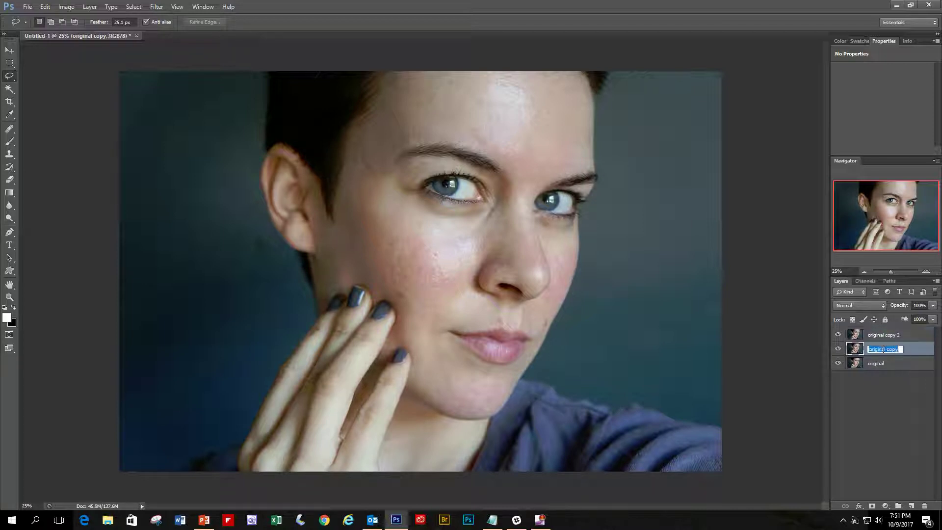
type("l")
type("ones")
key("Return")
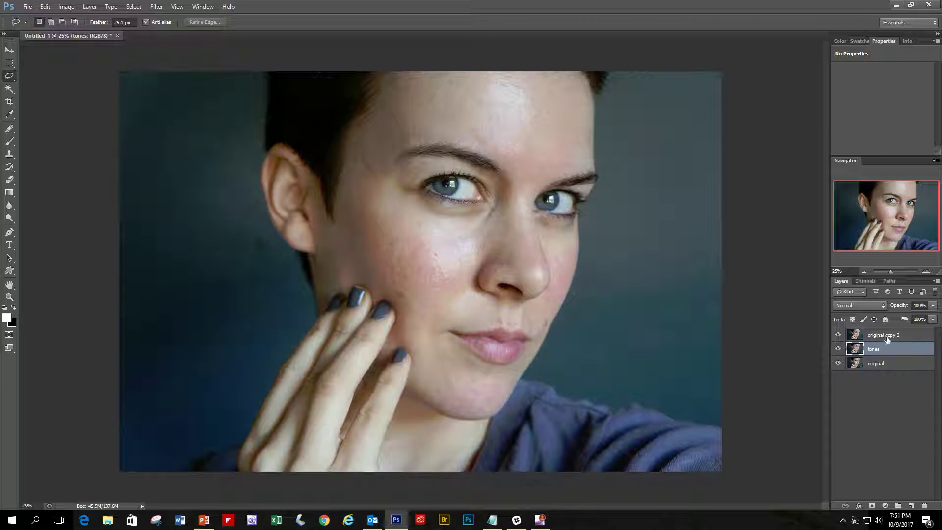
Rename the second copy 'textures' and hide it
double_click(887, 335)
type("text")
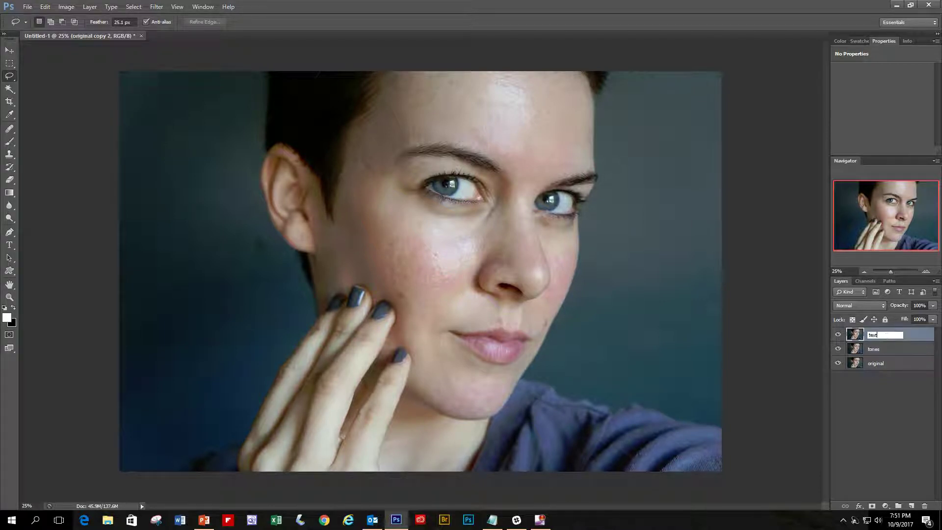
type("ures")
key("Return")
left_click(838, 335)
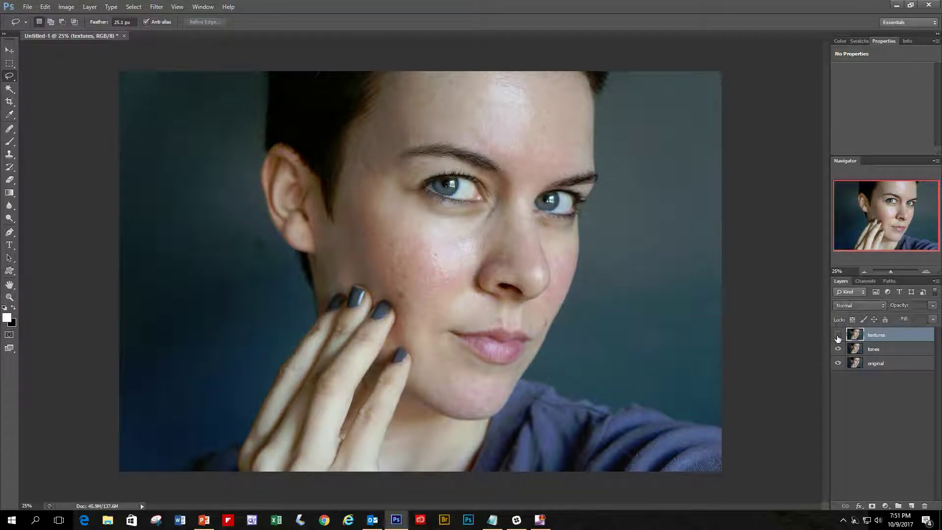
Apply a Gaussian Blur of about 16.8 px radius to the tones layer
left_click(902, 351)
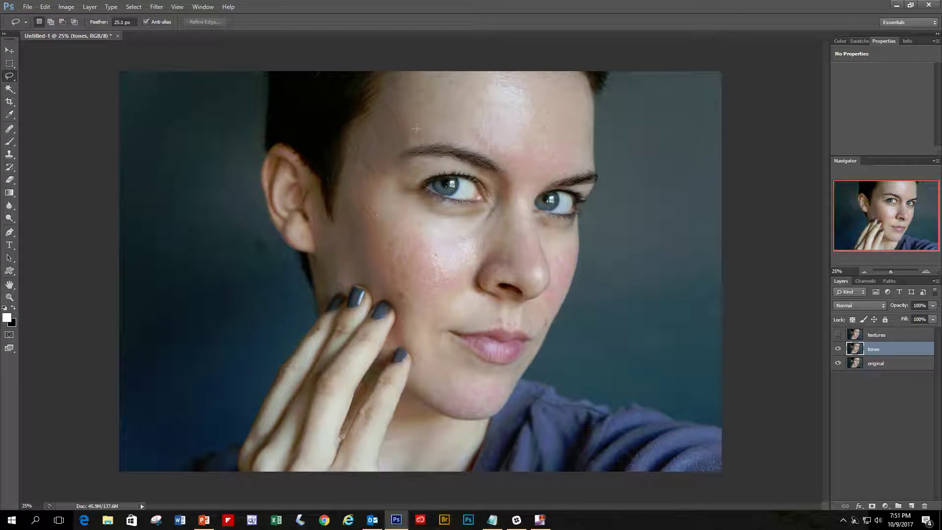
left_click(156, 6)
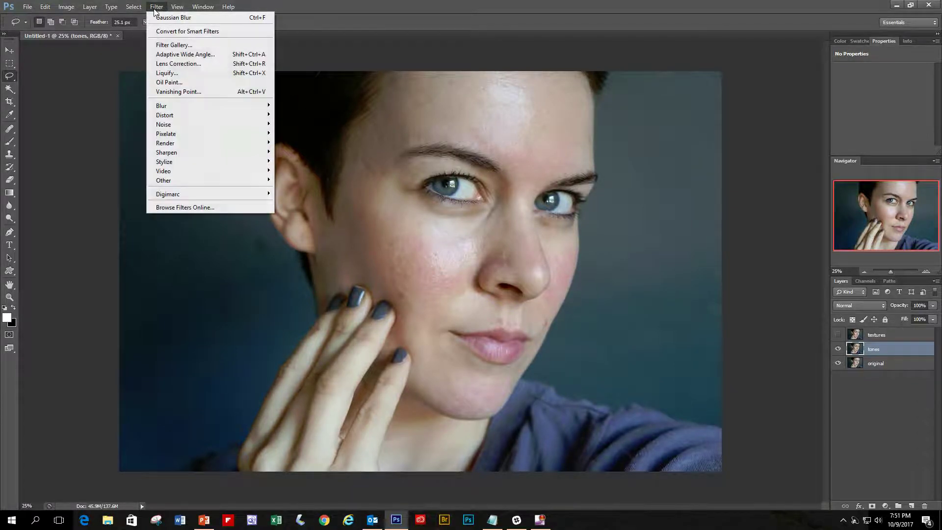
mouse_move(200, 106)
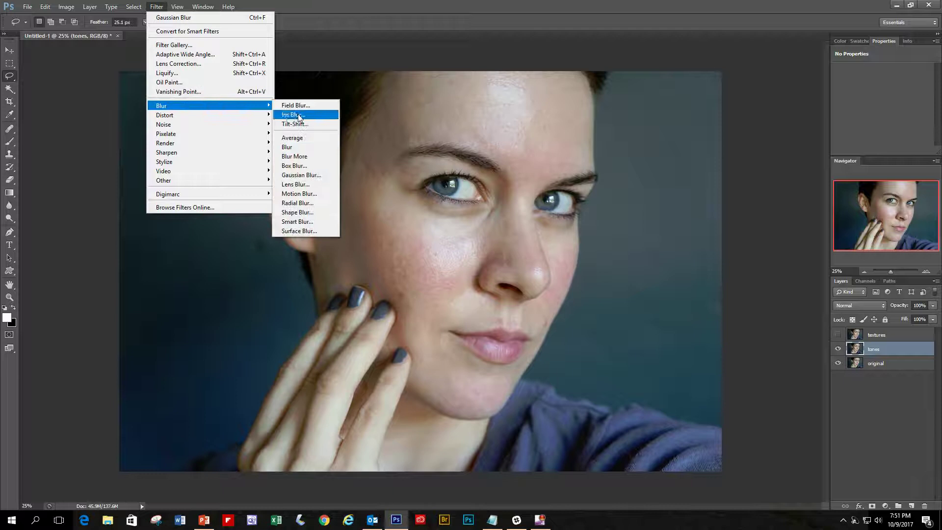
left_click(324, 179)
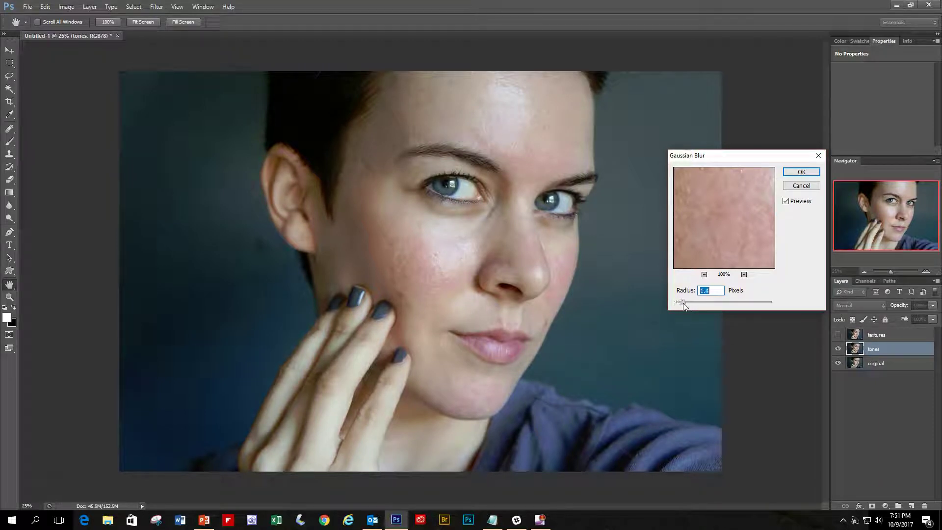
left_click_drag(689, 301, 695, 300)
left_click_drag(699, 301, 704, 302)
left_click_drag(704, 302, 710, 302)
left_click(710, 302)
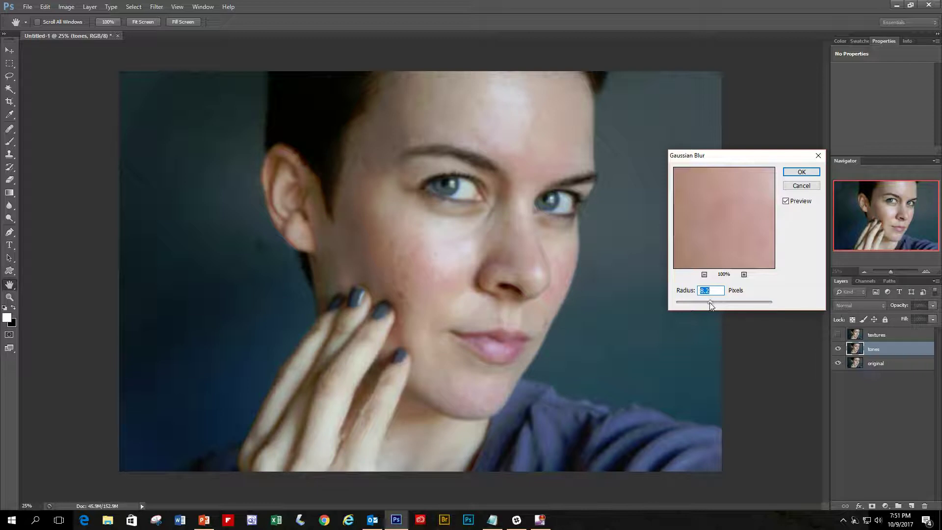
mouse_move(710, 302)
left_mouse_down()
mouse_move(735, 302)
mouse_move(716, 303)
left_mouse_up()
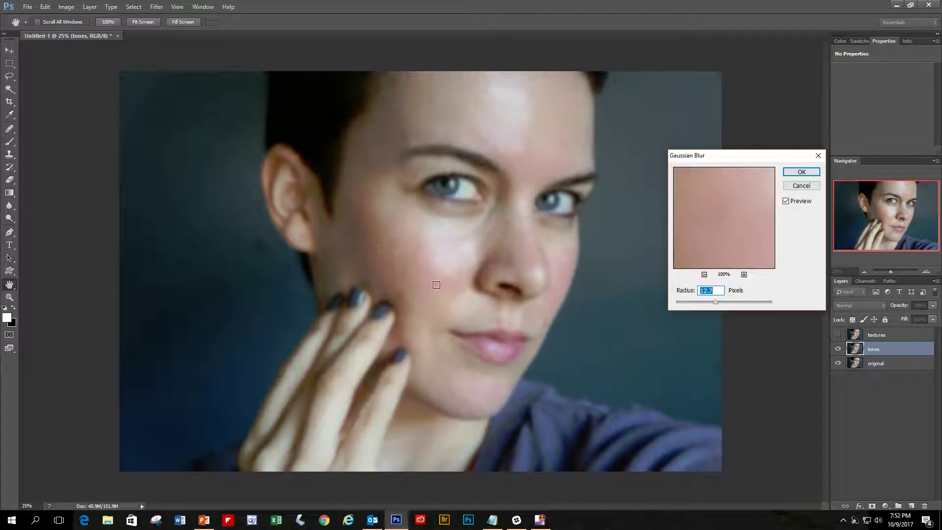
left_click(798, 176)
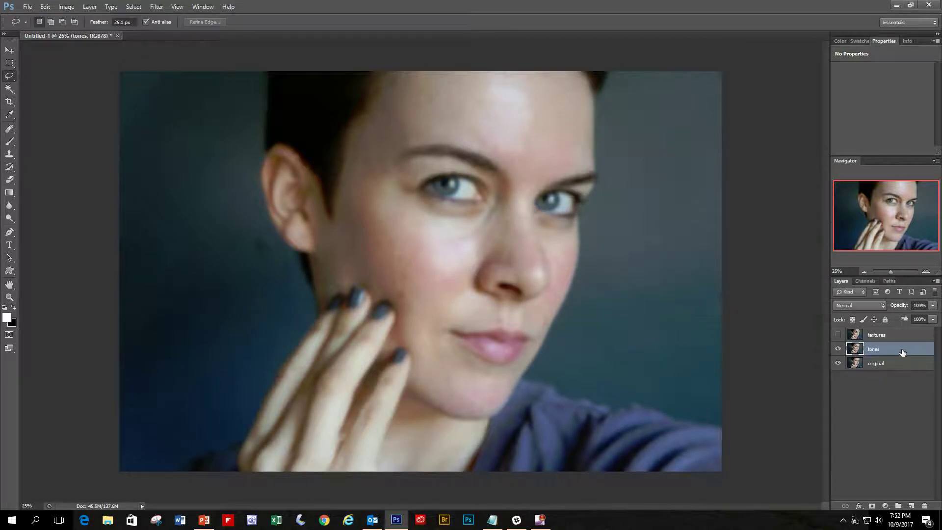
Show textures and use Apply Image to subtract tones at scale 2, offset 128
left_click(894, 335)
left_click(838, 334)
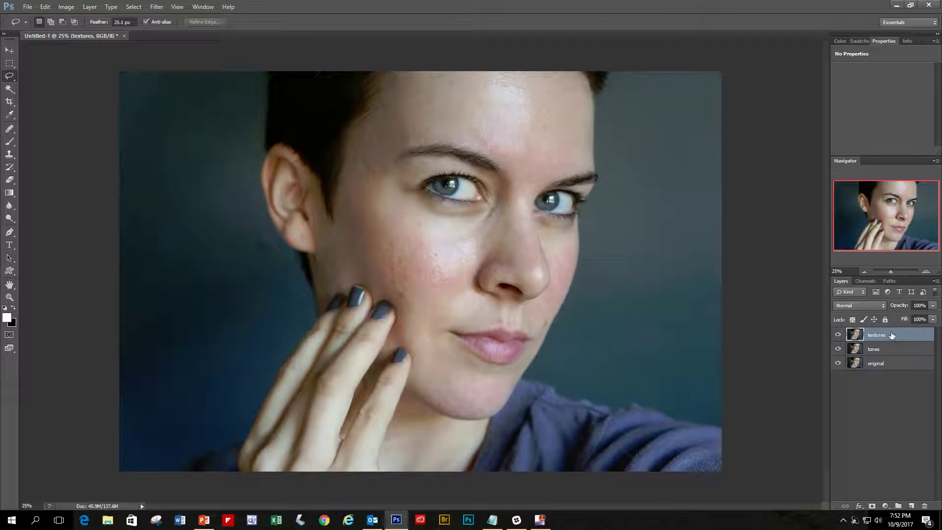
left_click(66, 7)
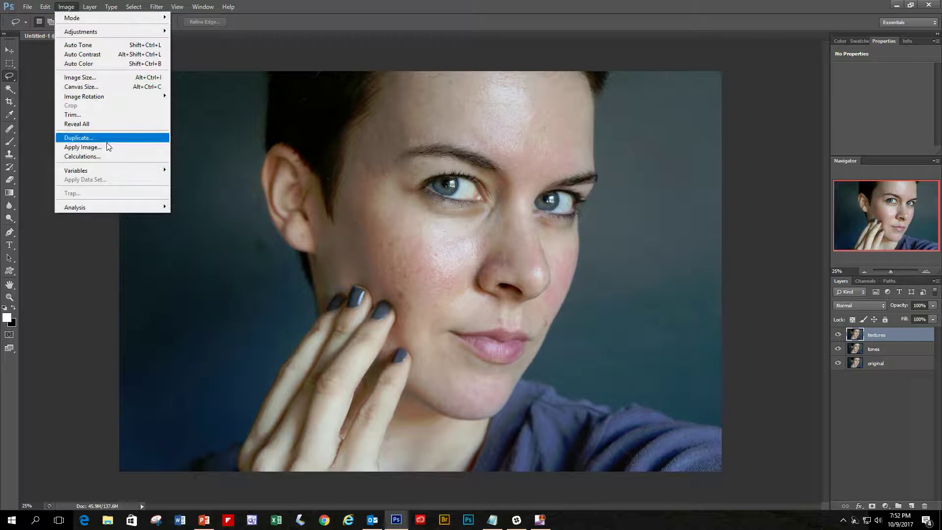
left_click(107, 147)
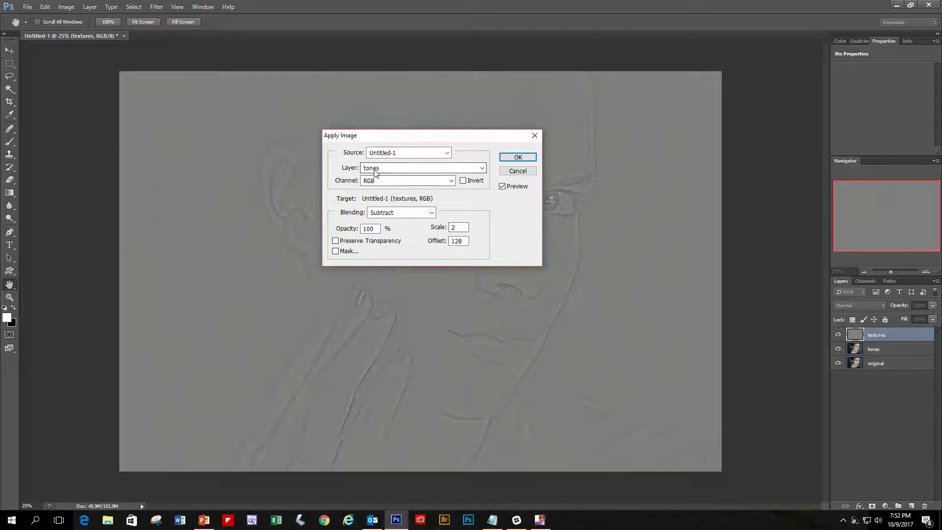
left_click_drag(372, 140, 383, 154)
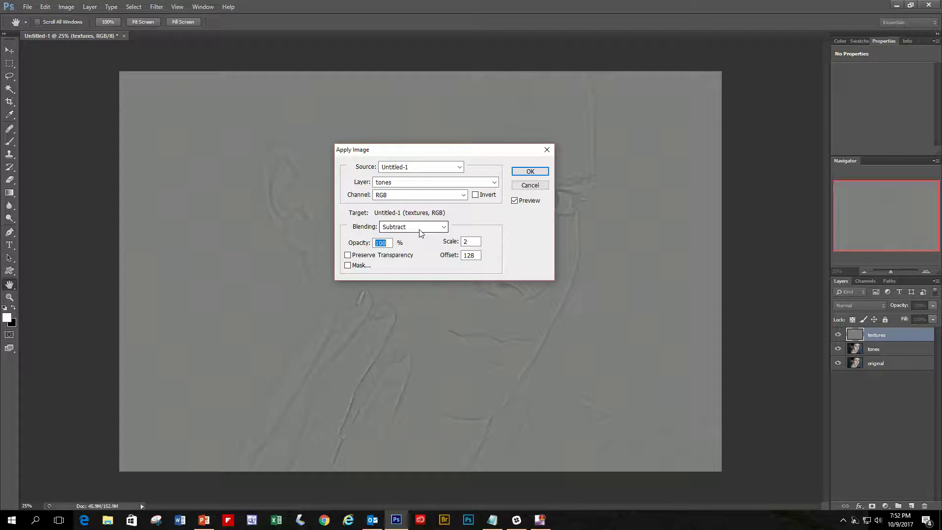
left_click(495, 182)
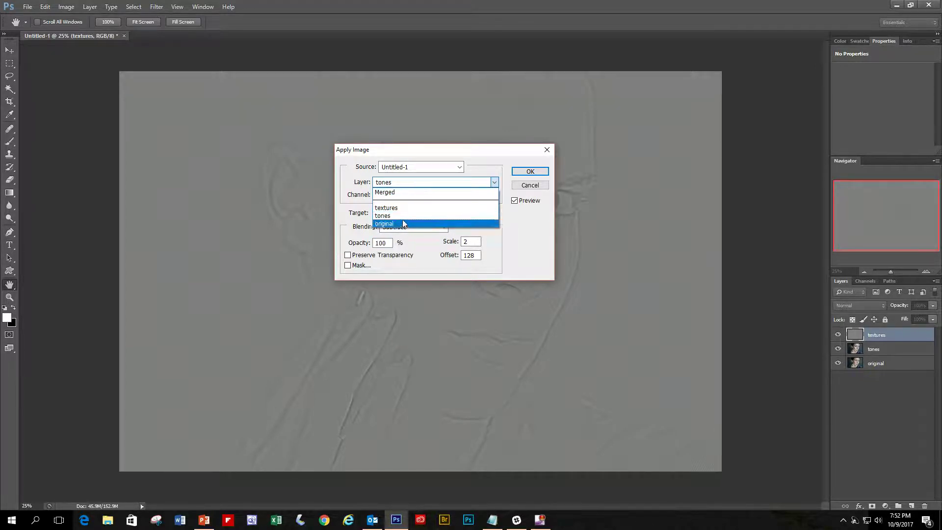
left_click(404, 233)
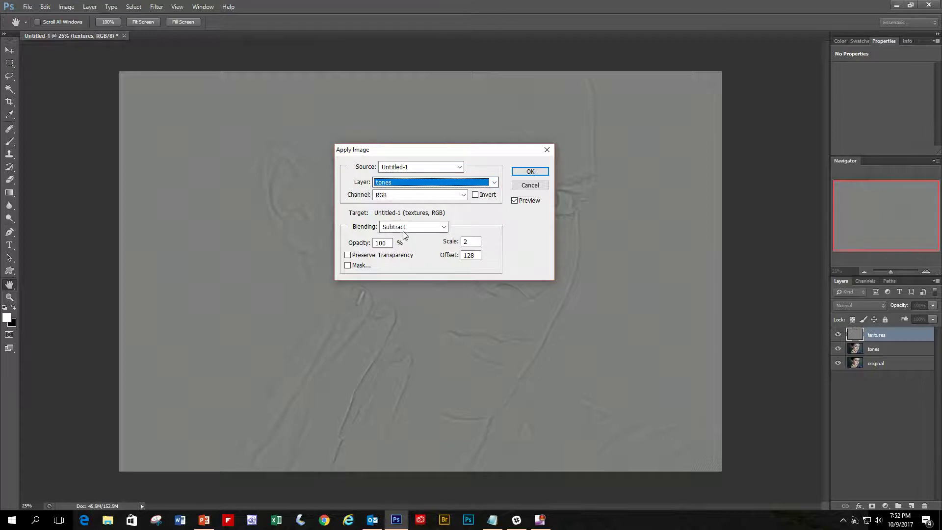
left_click(529, 172)
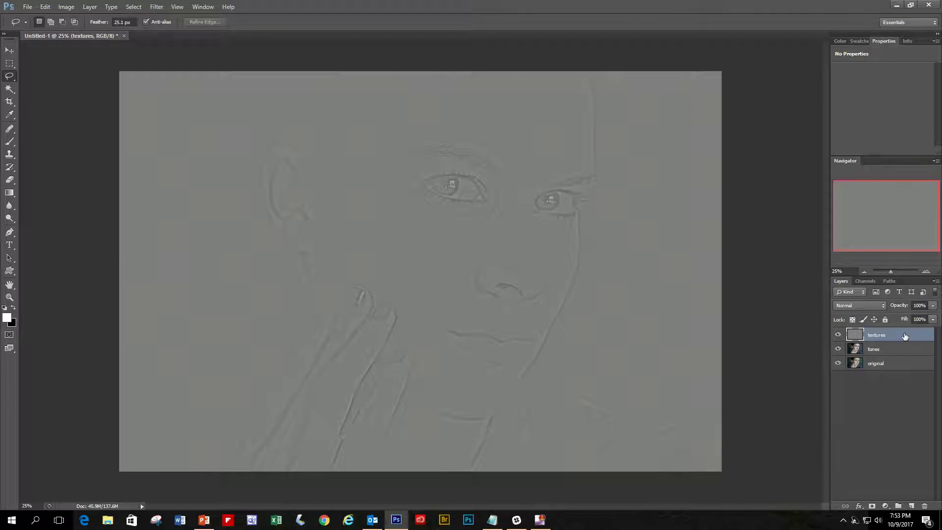
Set the textures layer to Linear Light blending and select the tones layer
left_click(855, 305)
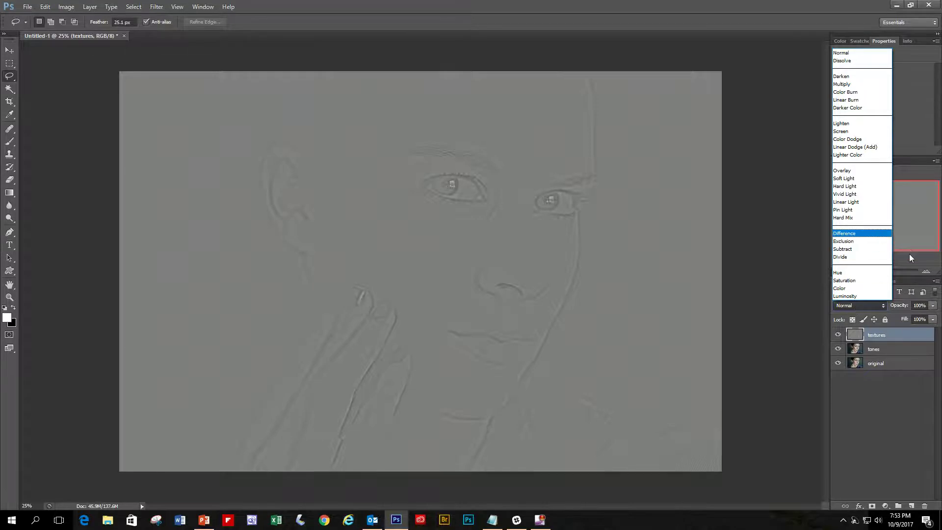
left_click(858, 202)
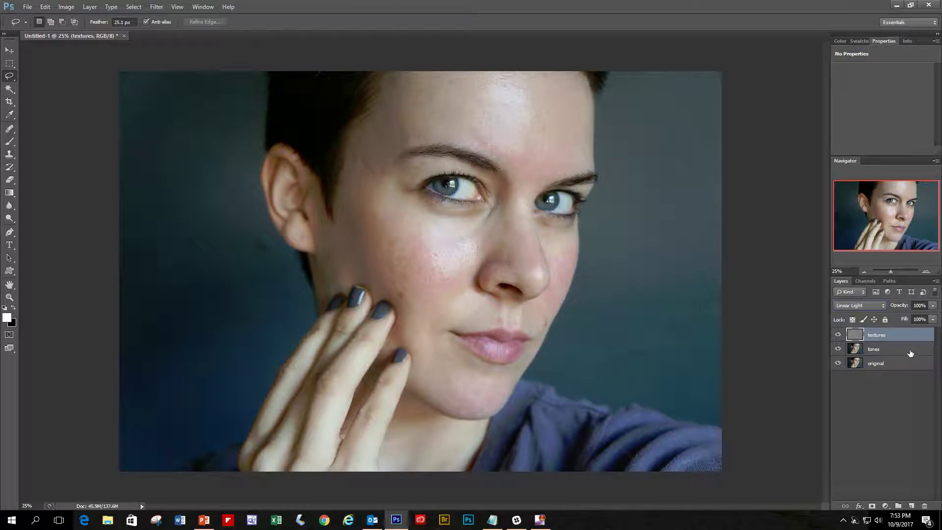
left_click(910, 353)
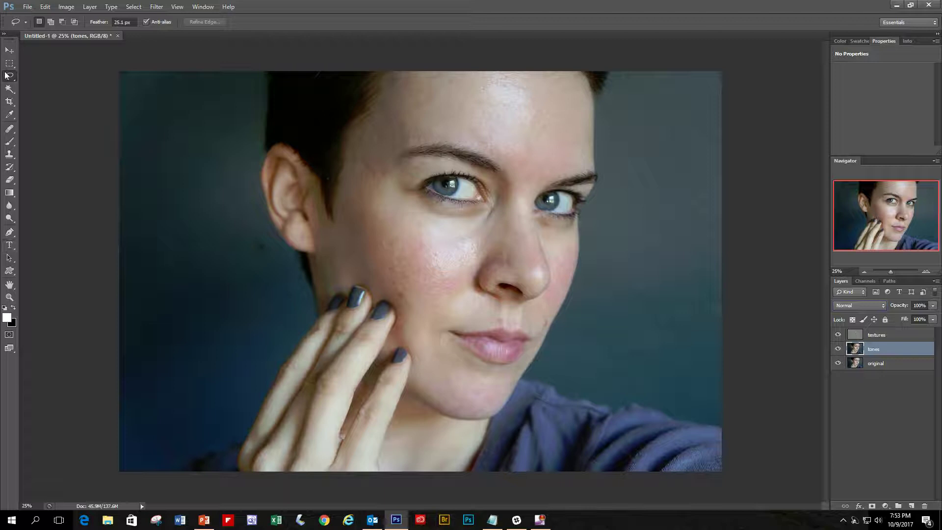
Lasso the blotchy cheek patch with a low feather and refine it in Quick Mask
left_click_drag(98, 22, 5, 25)
mouse_move(361, 231)
left_mouse_down()
mouse_move(377, 288)
mouse_move(403, 301)
mouse_move(452, 296)
mouse_move(471, 275)
mouse_move(479, 245)
mouse_move(389, 220)
mouse_move(364, 225)
left_mouse_up()
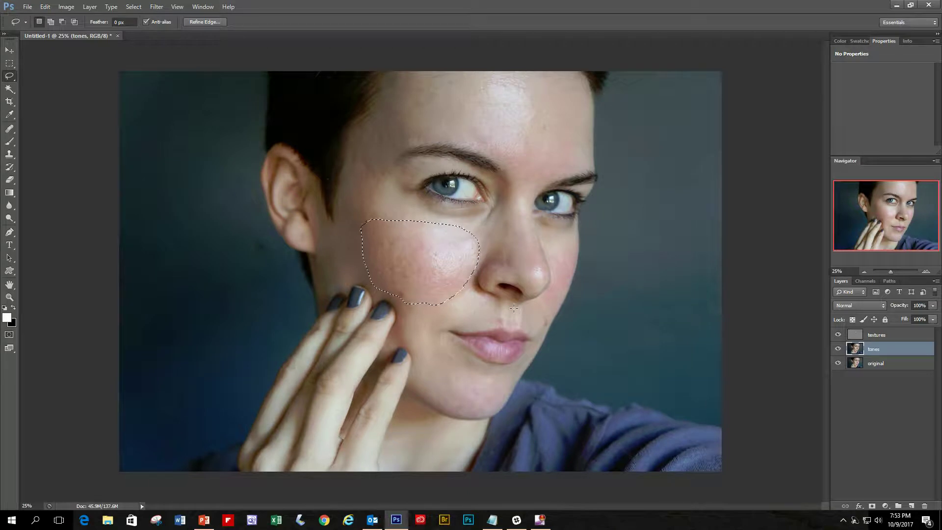
key("q")
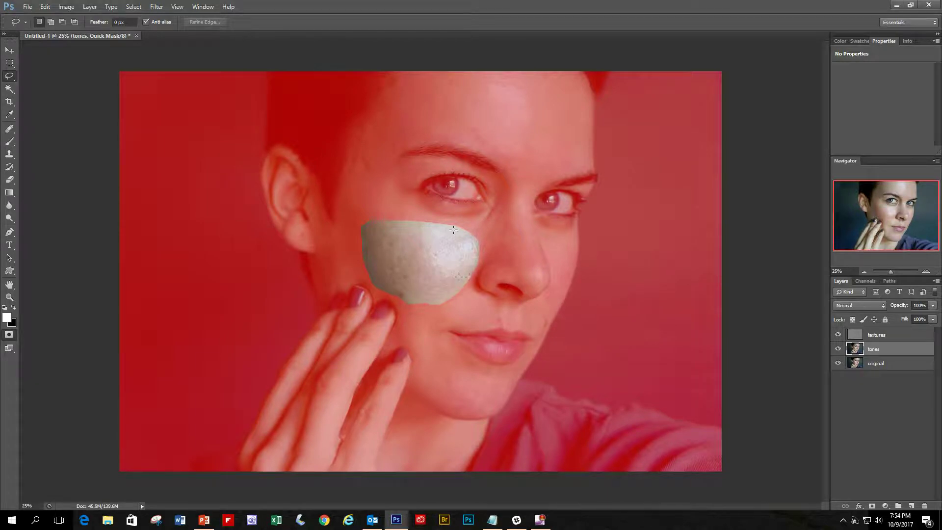
mouse_move(431, 224)
left_mouse_down()
mouse_move(487, 244)
mouse_move(476, 281)
left_mouse_up()
key("q")
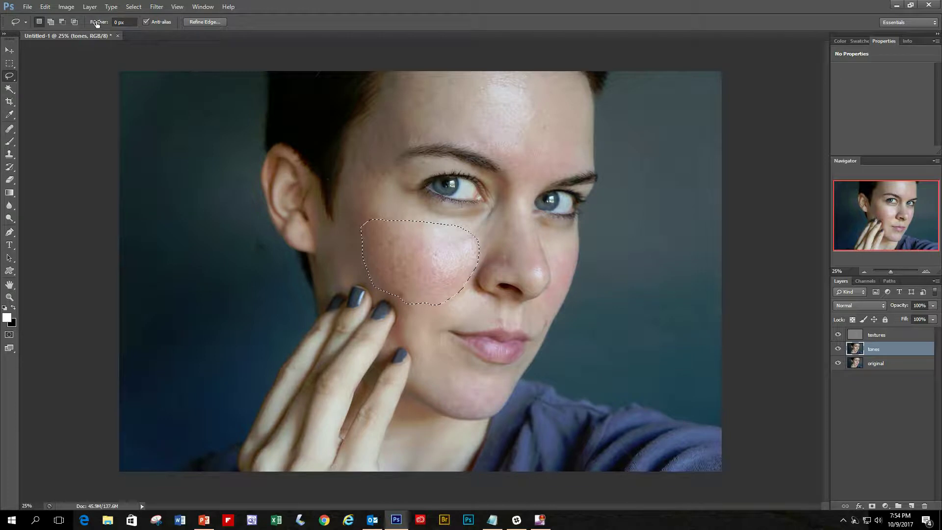
Redraw the cheek selection with a 25.1 px feather and check it in Quick Mask
left_click_drag(97, 22, 223, 23)
left_click(401, 205)
mouse_move(362, 216)
left_mouse_down()
mouse_move(362, 261)
mouse_move(398, 300)
mouse_move(458, 298)
mouse_move(476, 261)
mouse_move(467, 236)
mouse_move(434, 216)
mouse_move(362, 215)
left_mouse_up()
key("q")
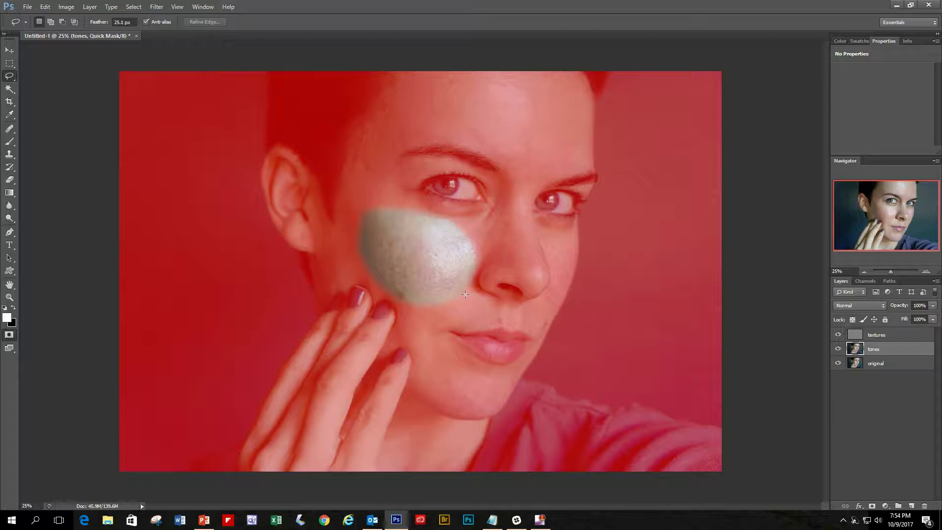
key("q")
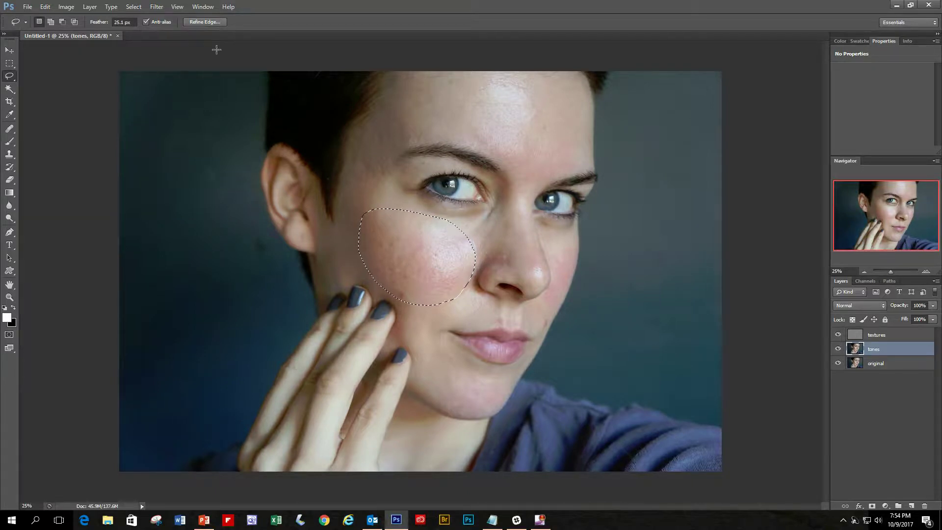
Gaussian-blur the selected cheek area on tones, then deselect
left_click(156, 7)
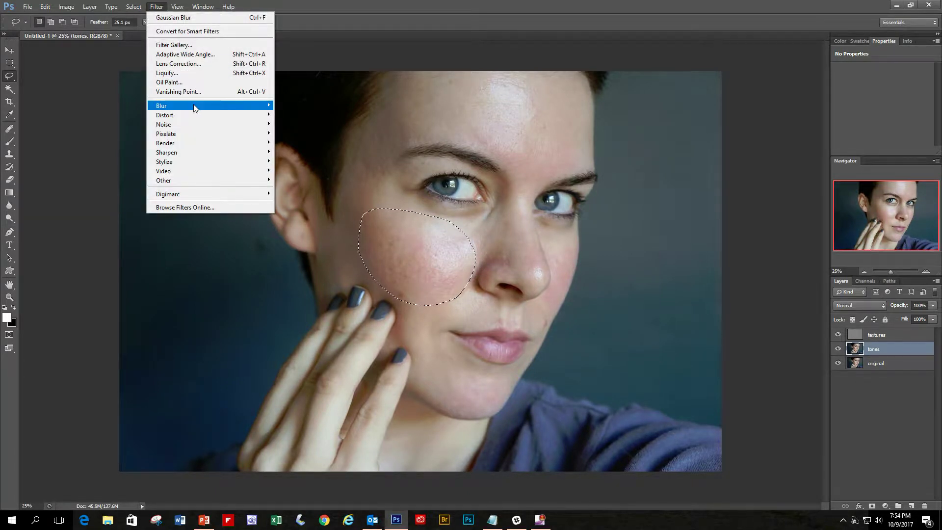
mouse_move(196, 106)
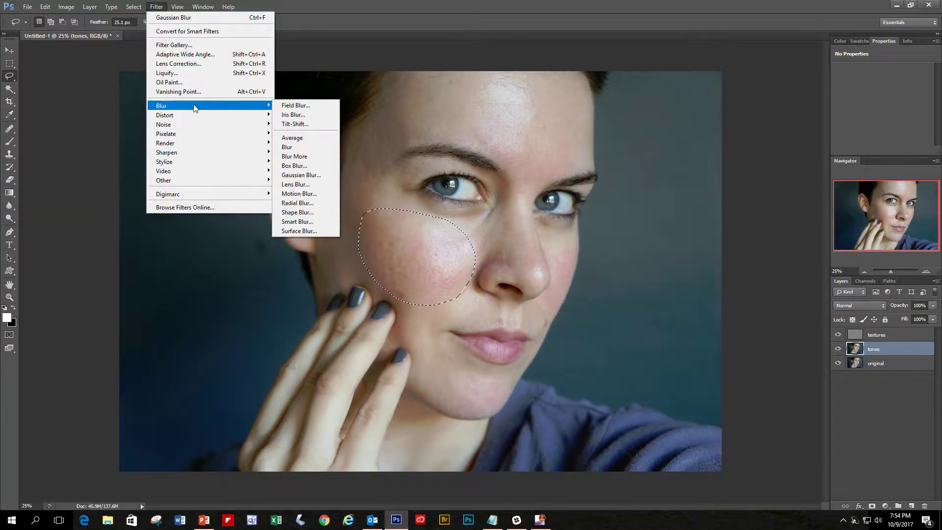
left_click(301, 175)
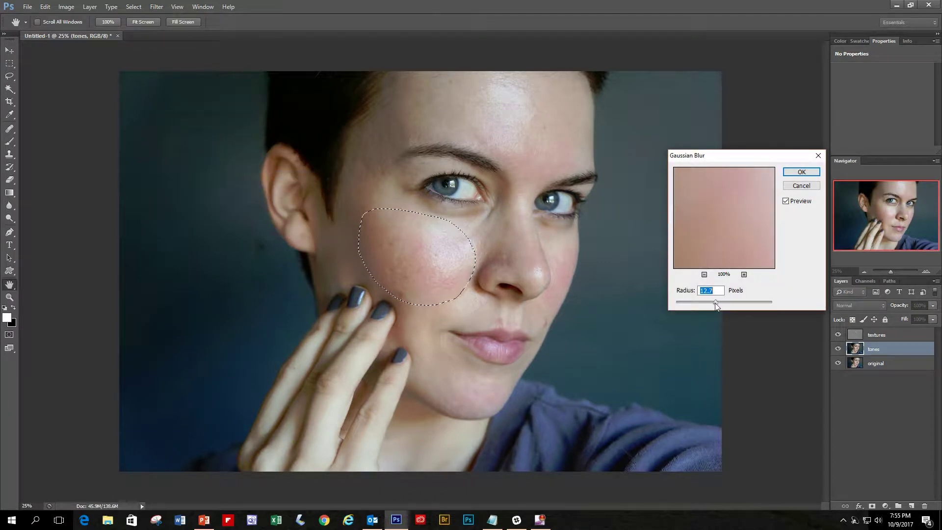
left_click_drag(714, 302, 661, 302)
left_click_drag(682, 303, 689, 302)
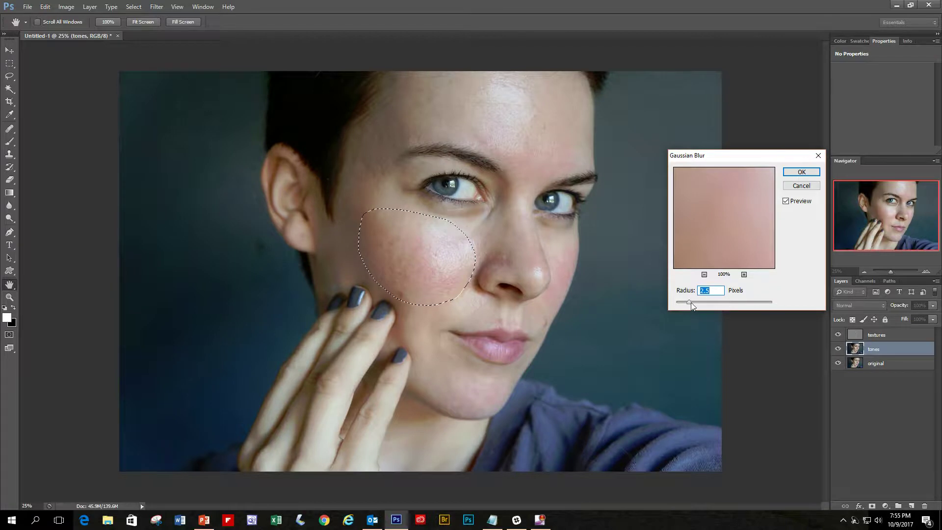
left_click_drag(691, 302, 723, 305)
left_click(802, 173)
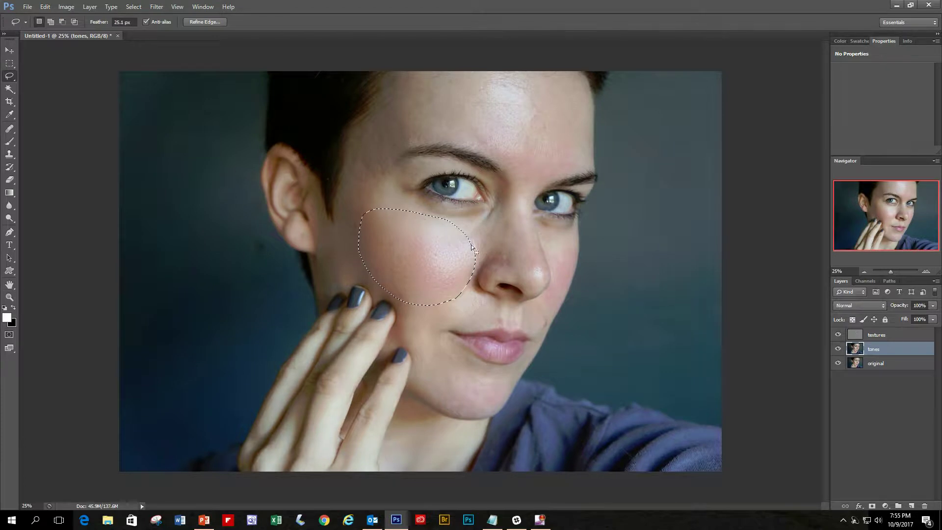
left_click(133, 6)
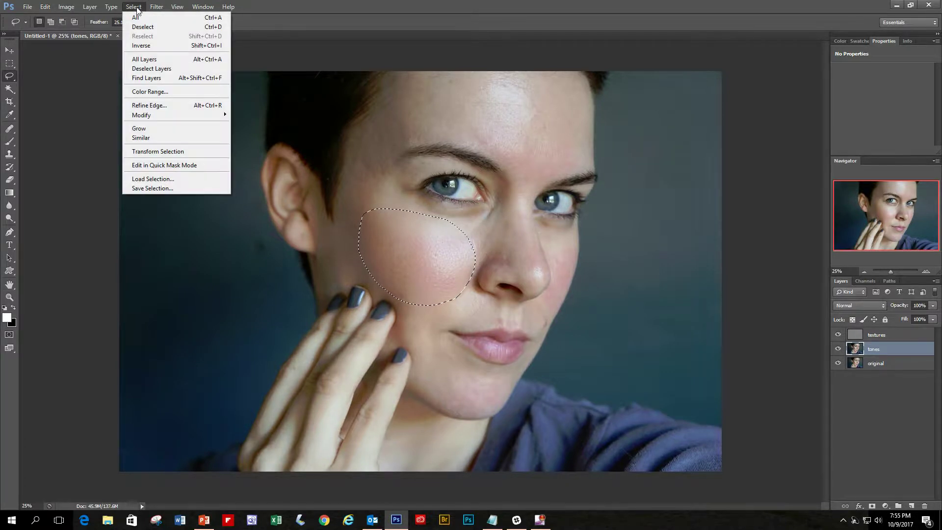
left_click(162, 27)
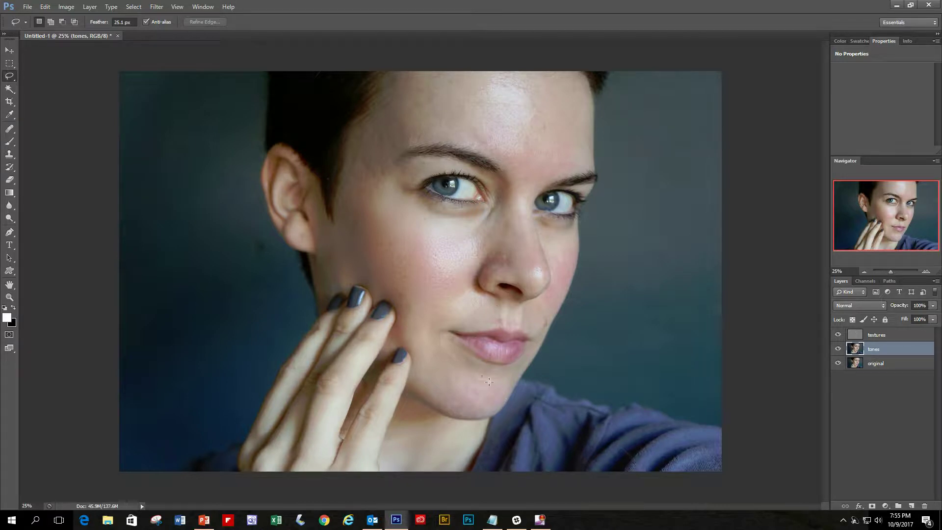
Lasso the blotchy chin patch and apply a 15.5 px Gaussian Blur to it
mouse_move(489, 381)
left_mouse_down()
mouse_move(438, 377)
mouse_move(426, 396)
mouse_move(477, 418)
mouse_move(502, 406)
mouse_move(492, 379)
left_mouse_up()
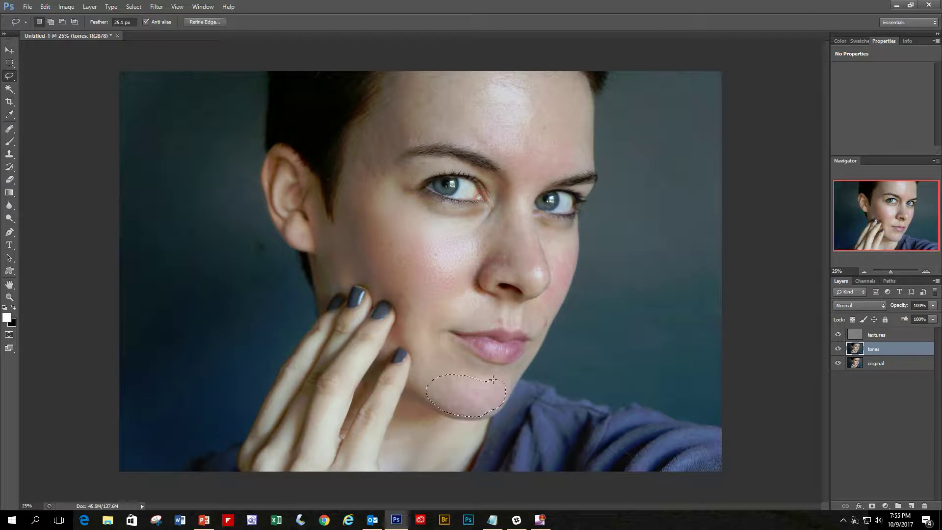
left_click(156, 6)
mouse_move(189, 105)
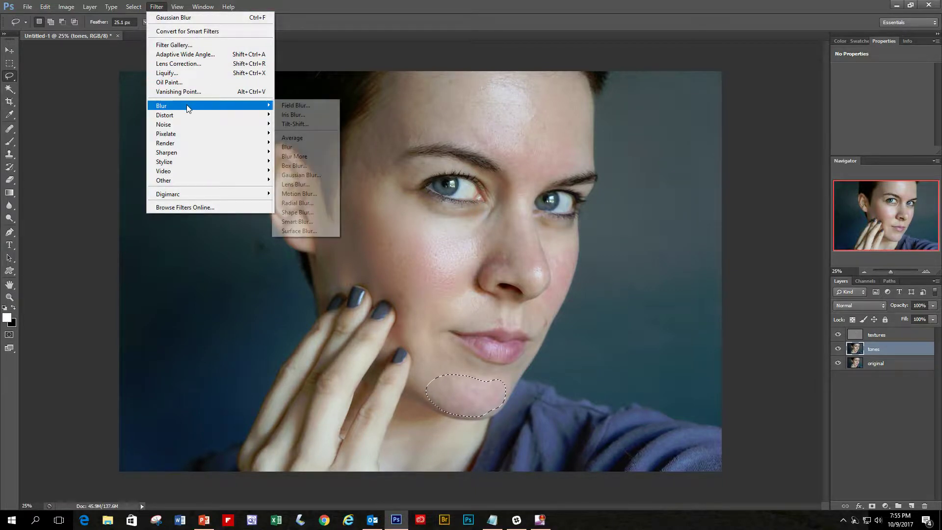
left_click(322, 176)
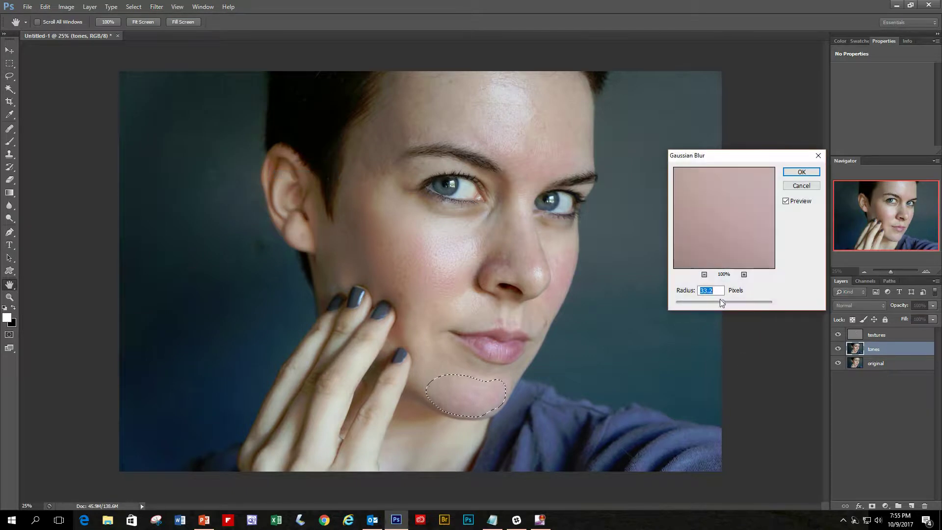
left_click(704, 307)
left_click_drag(710, 304, 720, 304)
left_click(801, 172)
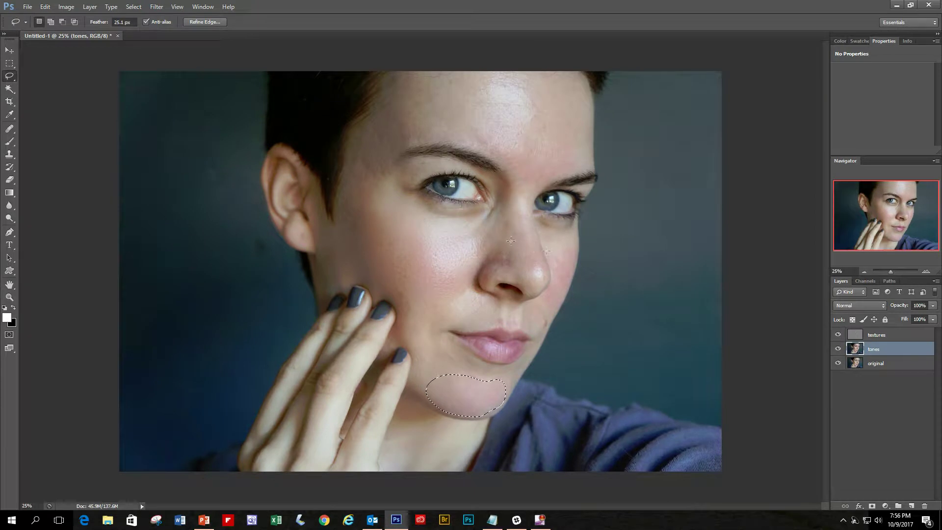
Lasso the skin beside the nose, Gaussian-blur it at 63.5 px, then deselect
mouse_move(504, 242)
left_mouse_down()
mouse_move(515, 265)
mouse_move(485, 286)
mouse_move(502, 242)
left_mouse_up()
left_click_drag(503, 242, 504, 243)
left_click(157, 6)
mouse_move(170, 106)
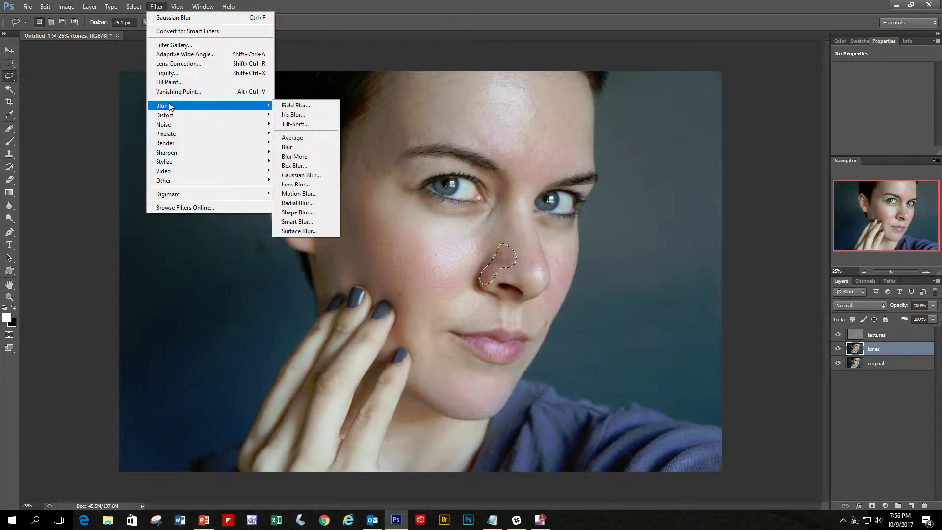
left_click(300, 172)
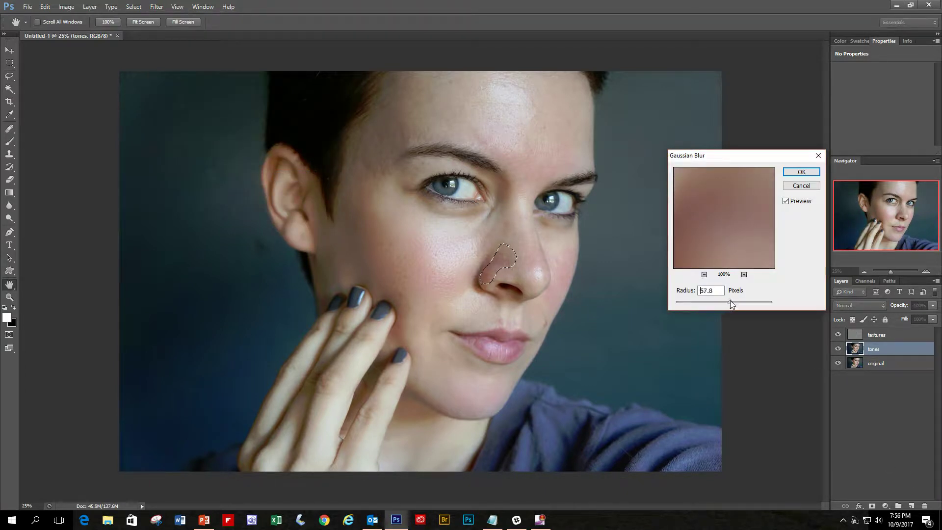
left_click_drag(730, 300, 731, 299)
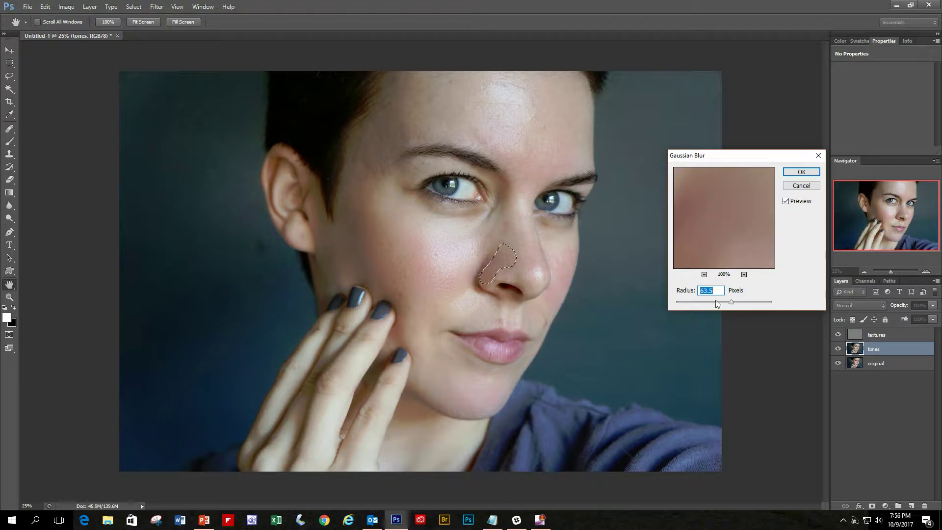
left_click(801, 172)
left_click(140, 8)
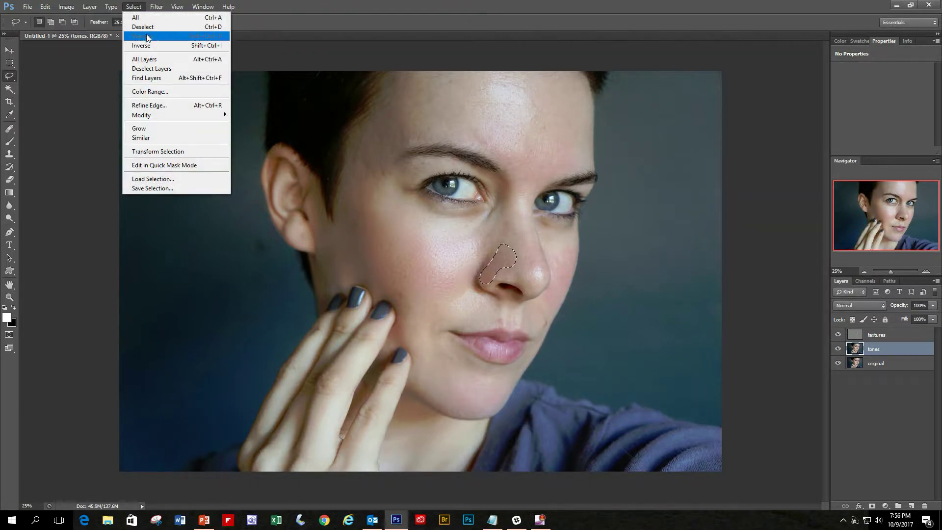
left_click(143, 28)
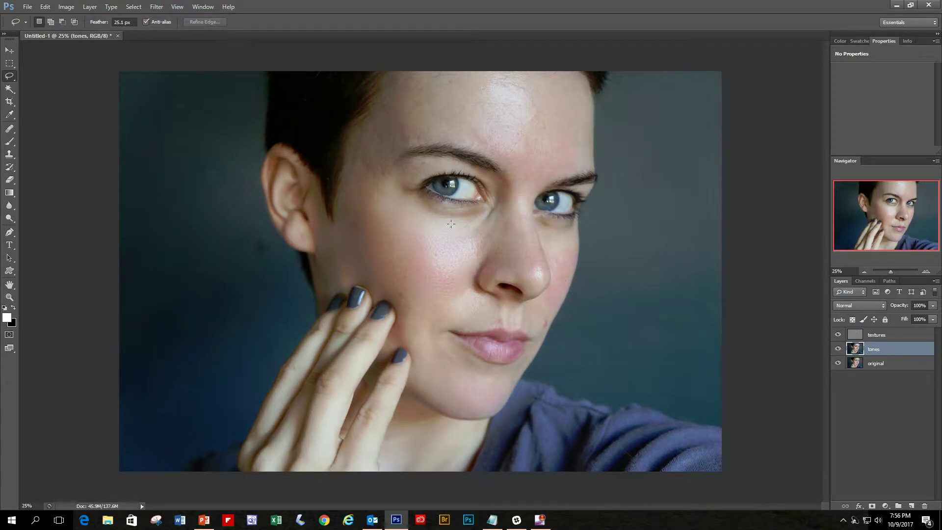
Lasso the reddish patch beside the nostril and apply a basic Blur filter
mouse_move(553, 252)
left_mouse_down()
mouse_move(544, 307)
mouse_move(562, 297)
mouse_move(576, 240)
mouse_move(556, 240)
mouse_move(553, 250)
left_mouse_up()
left_click(157, 7)
mouse_move(178, 108)
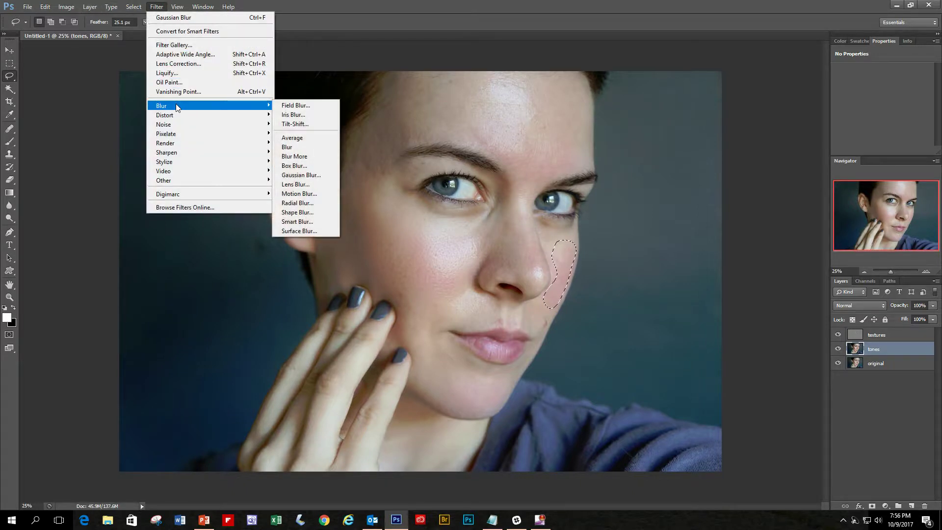
left_click(308, 148)
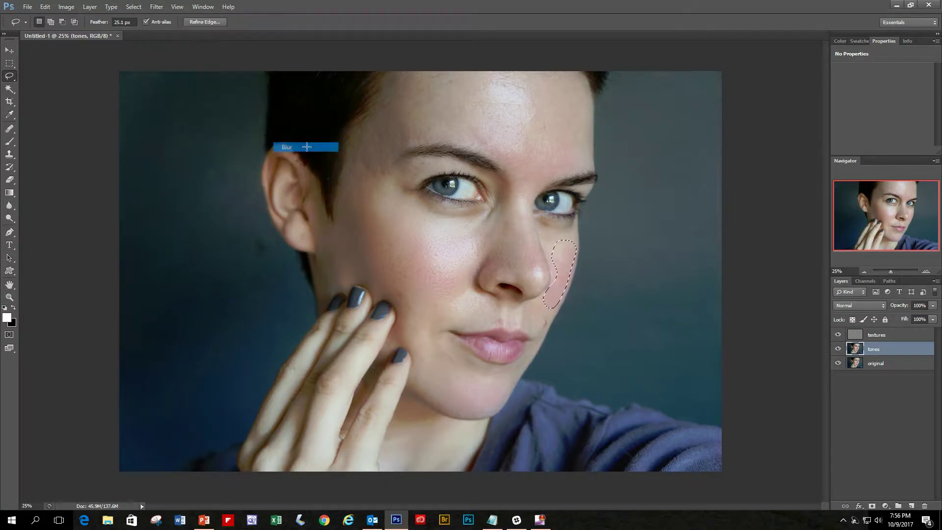
Apply a 9.6 px Gaussian Blur to that patch and clear the selection
left_click(155, 8)
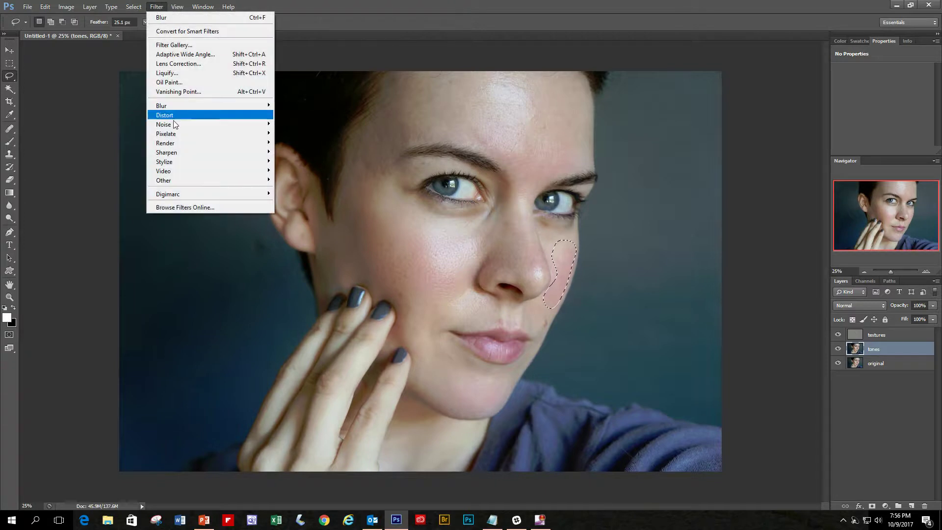
mouse_move(175, 106)
left_click(298, 175)
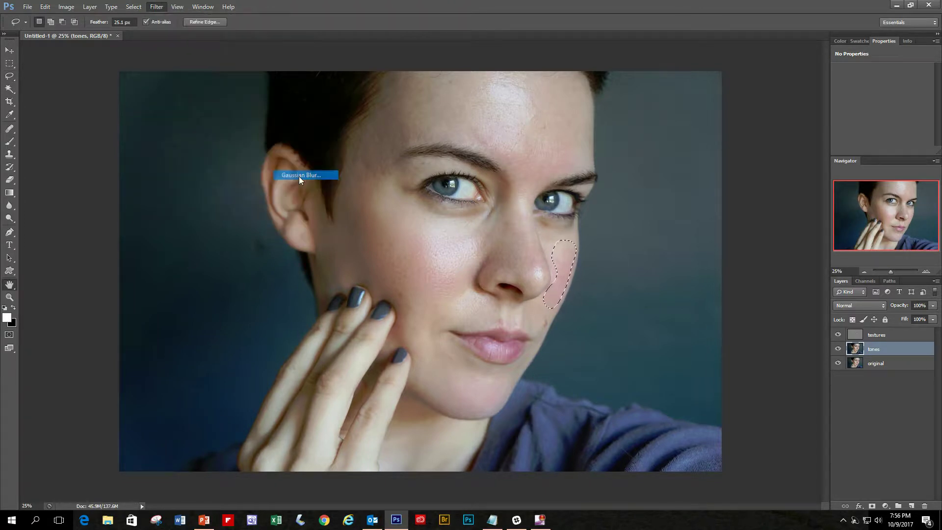
left_click_drag(729, 304, 716, 302)
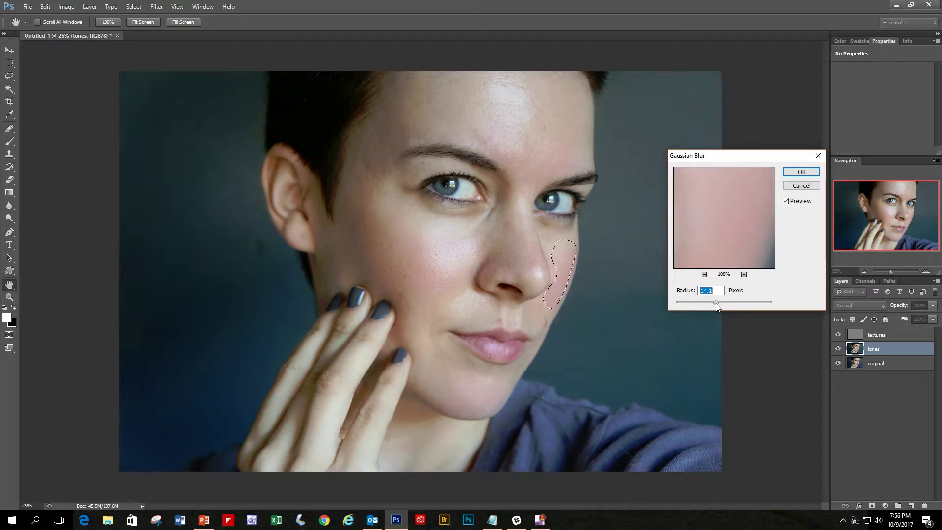
left_click(801, 172)
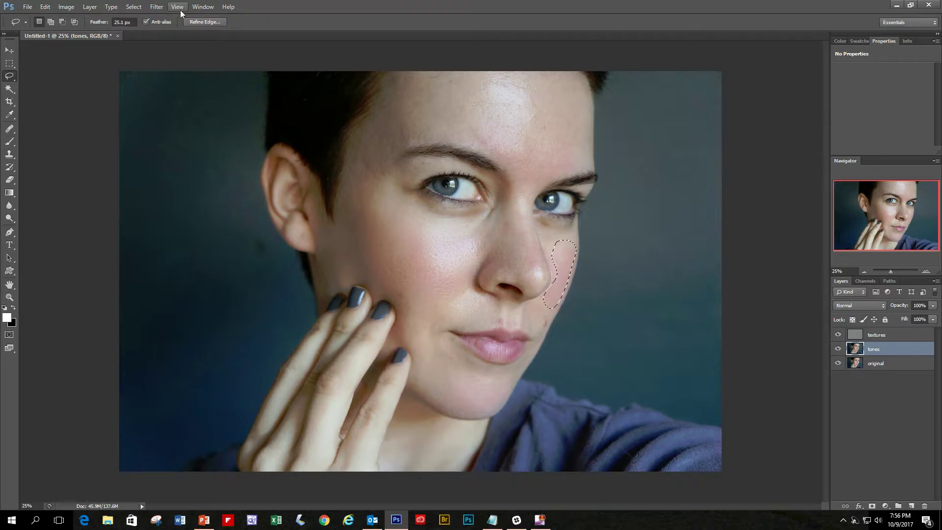
left_click(156, 6)
left_click(147, 27)
Lasso the forehead above the brows, apply a 31.9 px Gaussian Blur, then deselect
mouse_move(404, 73)
left_mouse_down()
mouse_move(411, 122)
mouse_move(422, 133)
mouse_move(488, 148)
mouse_move(526, 181)
mouse_move(574, 171)
mouse_move(592, 109)
mouse_move(571, 71)
mouse_move(493, 53)
mouse_move(412, 61)
left_mouse_up()
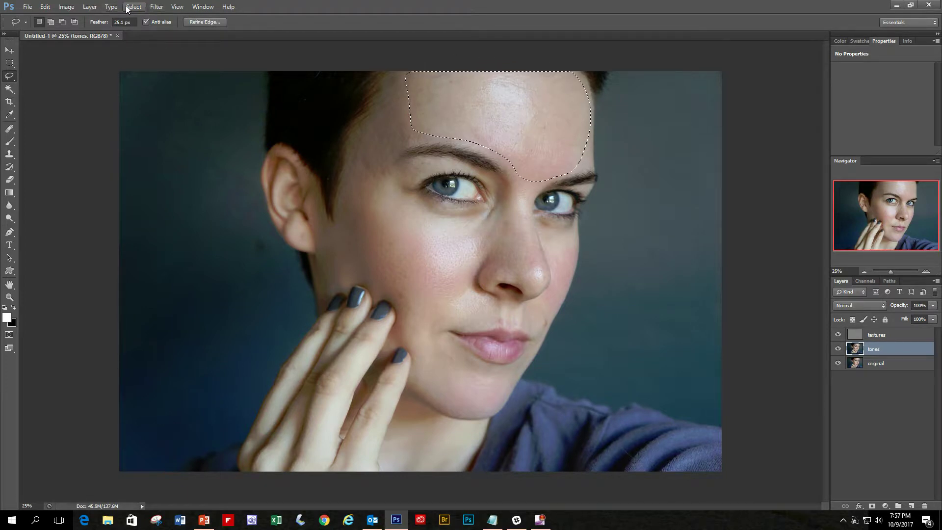
left_click(156, 7)
mouse_move(236, 106)
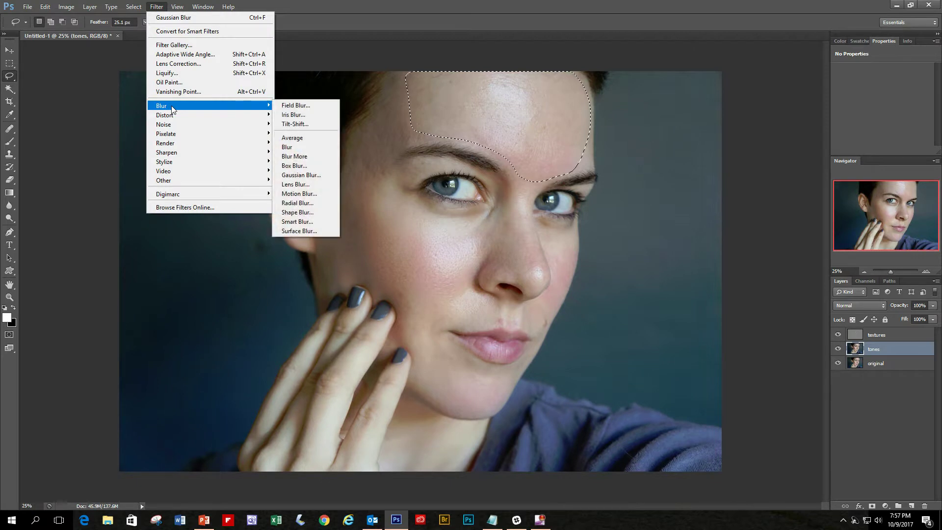
left_click(301, 175)
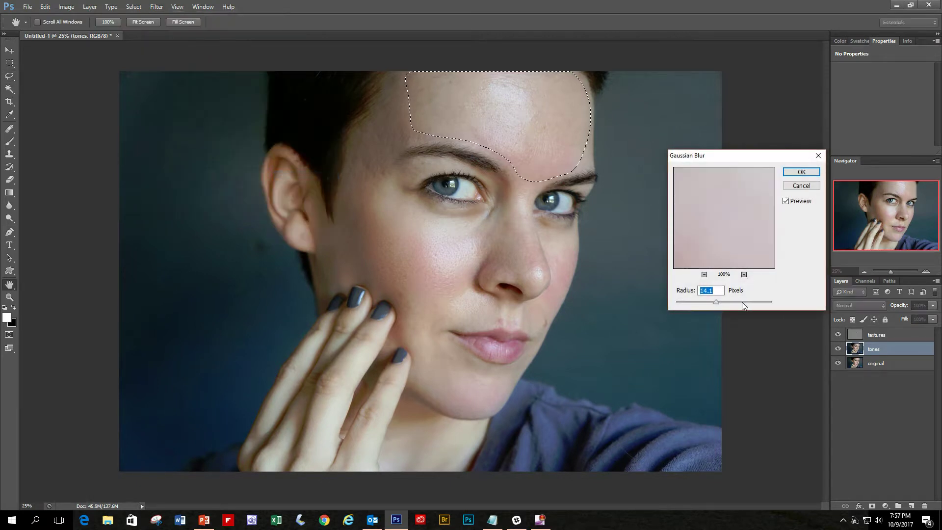
left_click_drag(723, 301, 722, 301)
left_click(801, 171)
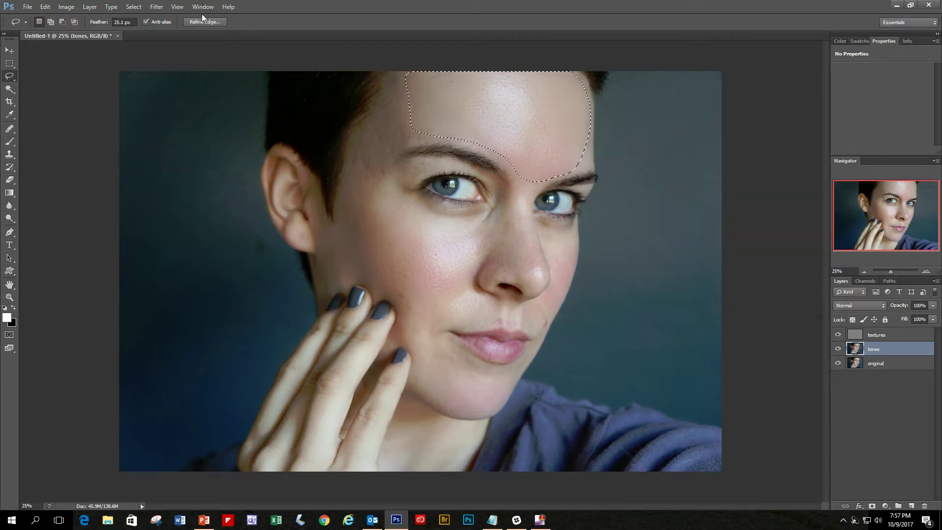
left_click(134, 7)
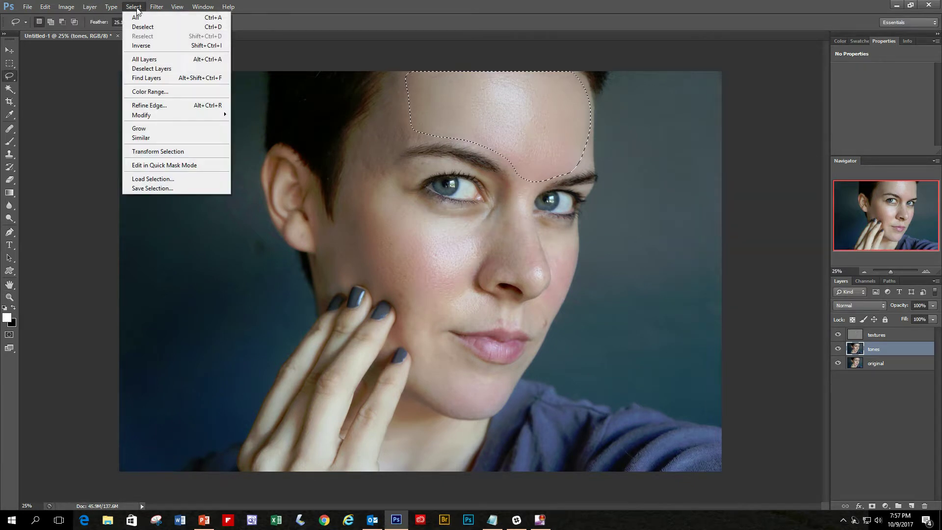
left_click(153, 28)
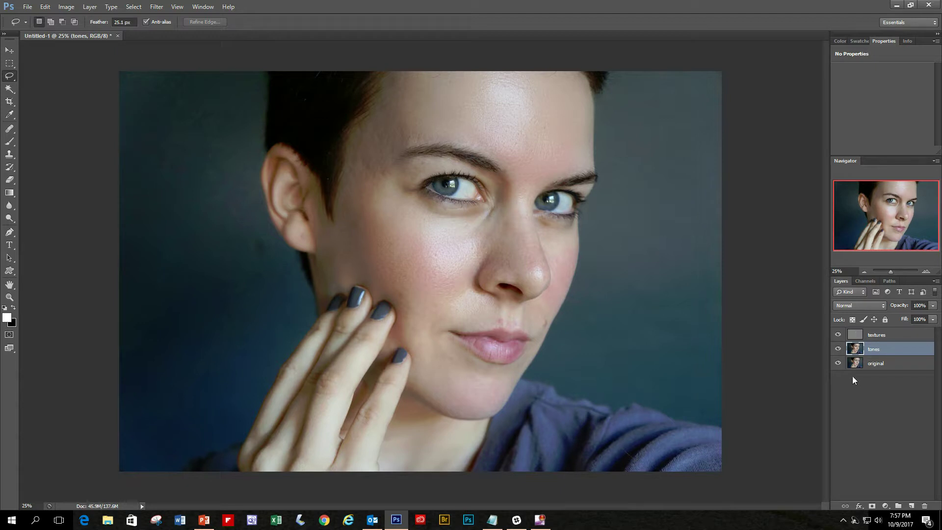
Group the textures and tones layers together into Group 1
left_click(898, 336)
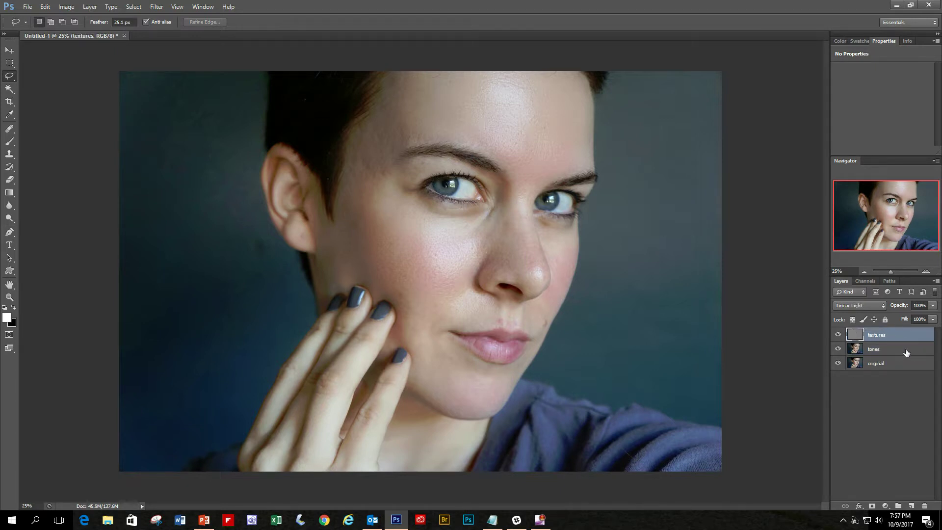
left_click(906, 353, "shift")
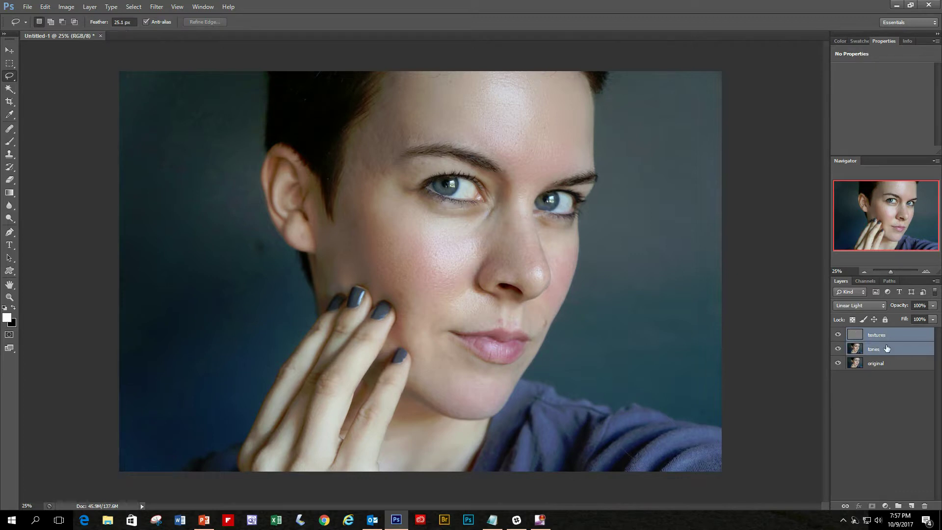
left_click_drag(887, 351, 899, 507)
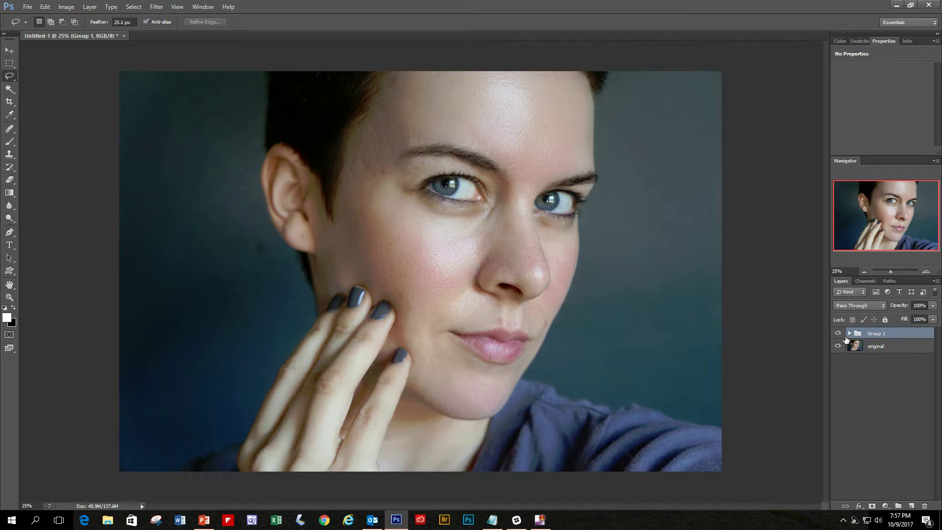
Hide and reshow Group 1 to compare with the original, then expand it
left_click(838, 334)
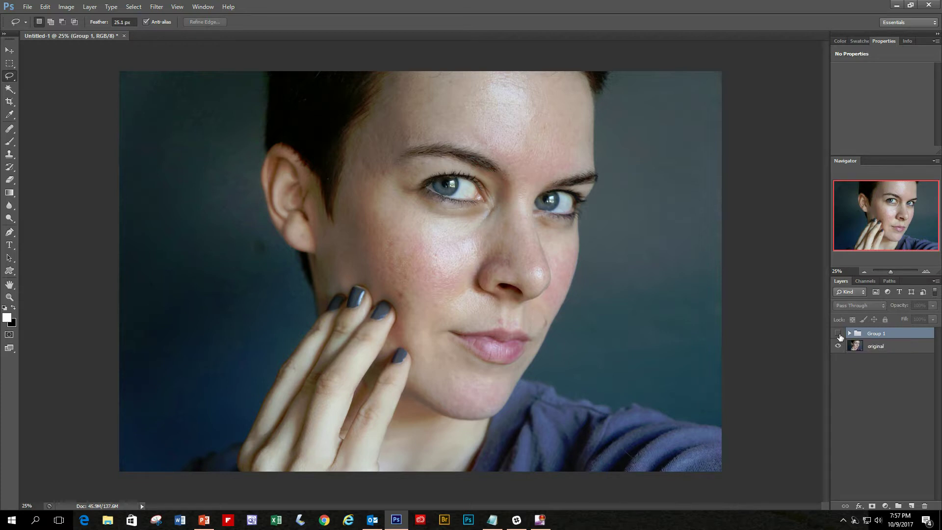
left_click(839, 334)
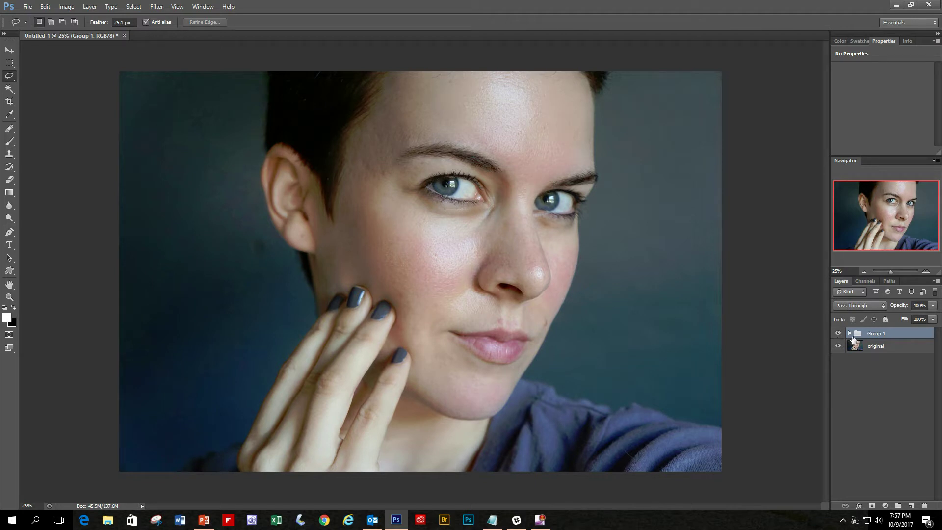
left_click(850, 333)
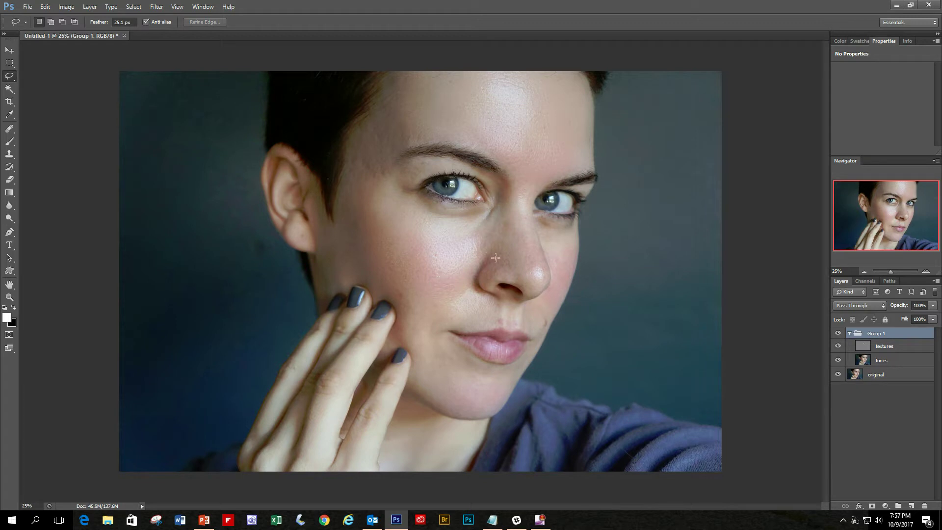
Drop the textures layer's opacity to 80% and toggle Group 1 to compare
left_click(910, 349)
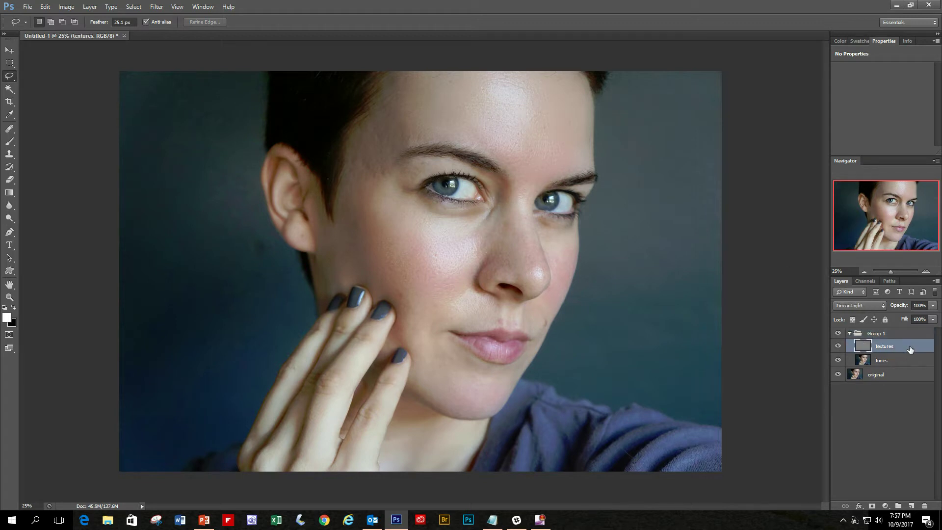
left_click(933, 305)
left_click_drag(932, 317, 922, 319)
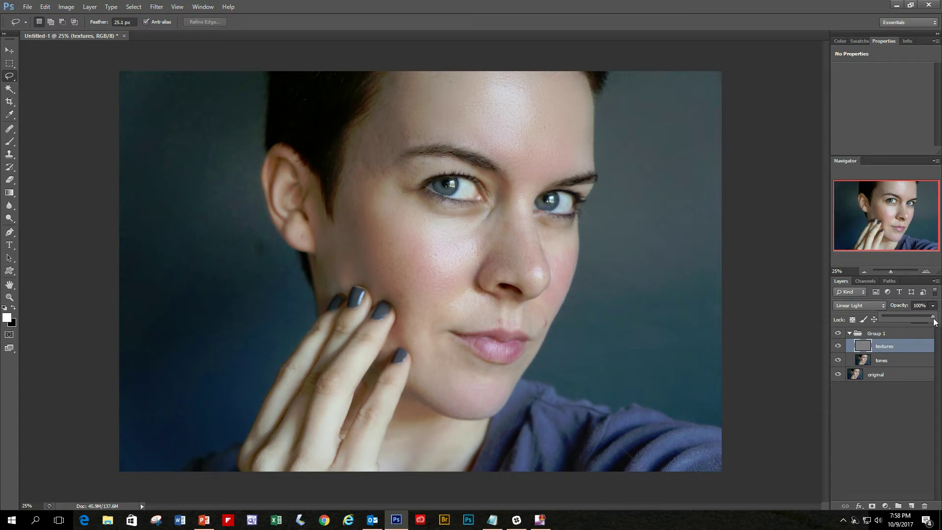
left_click_drag(932, 317, 923, 319)
left_click(838, 334)
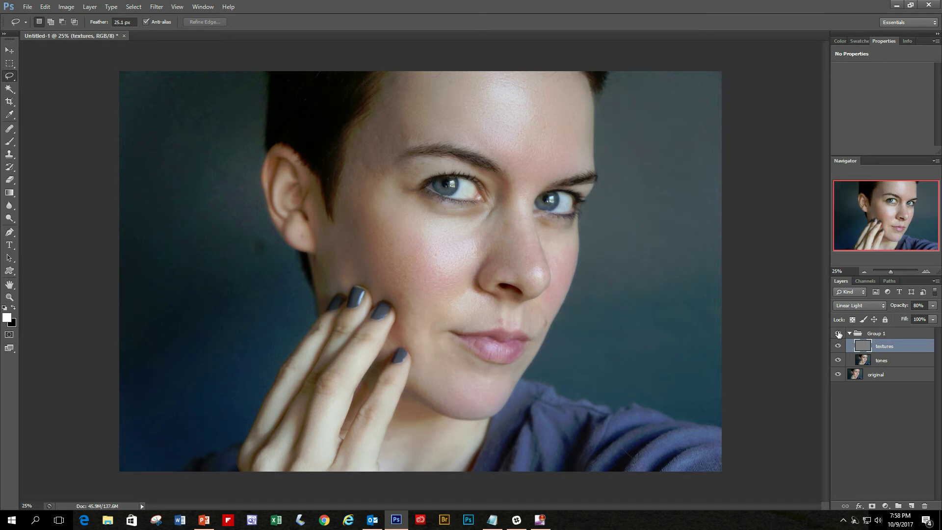
key("alt+Tab")
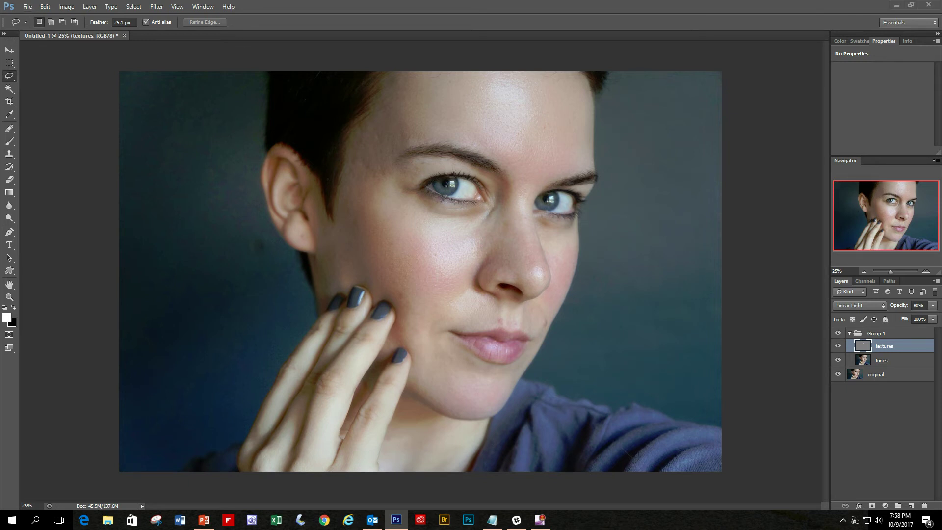